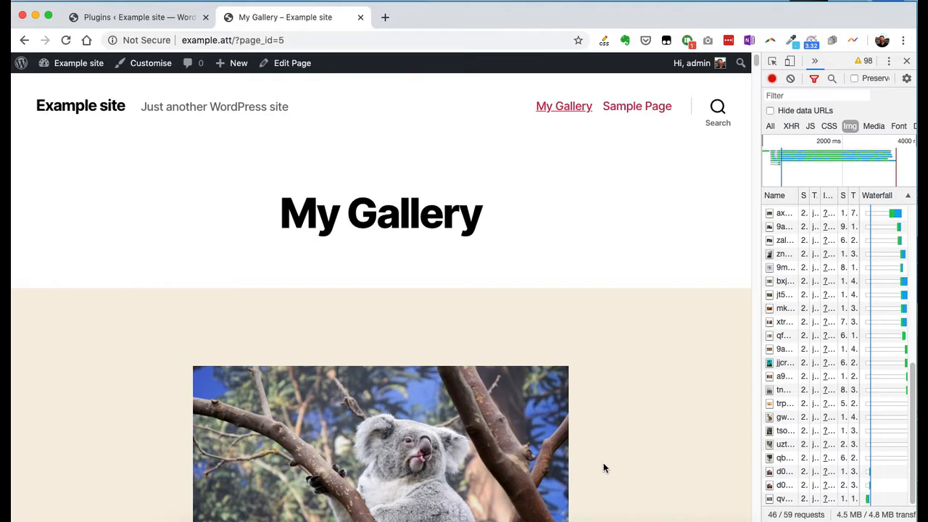
Step: Look through the images on the My Gallery page and reload it twice to check its image requests and load time
scroll(603, 468, down, 20)
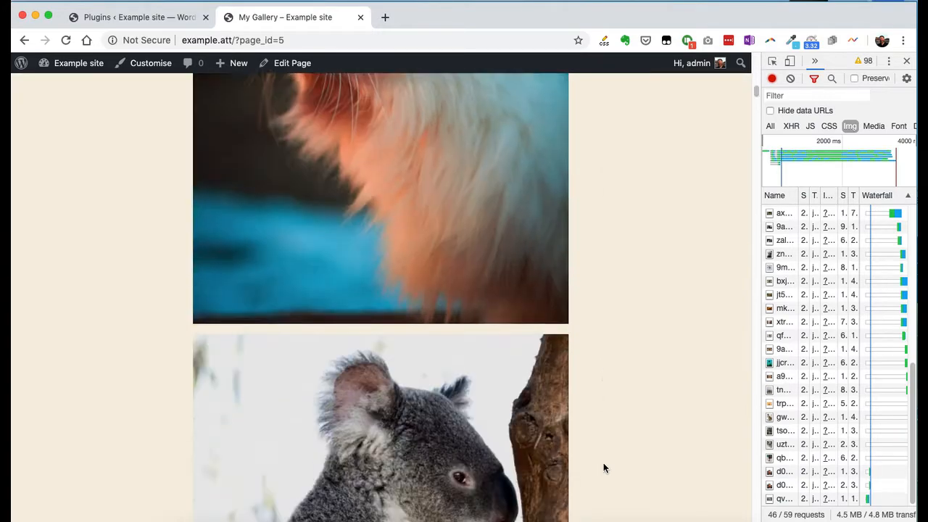
scroll(603, 464, down, 20)
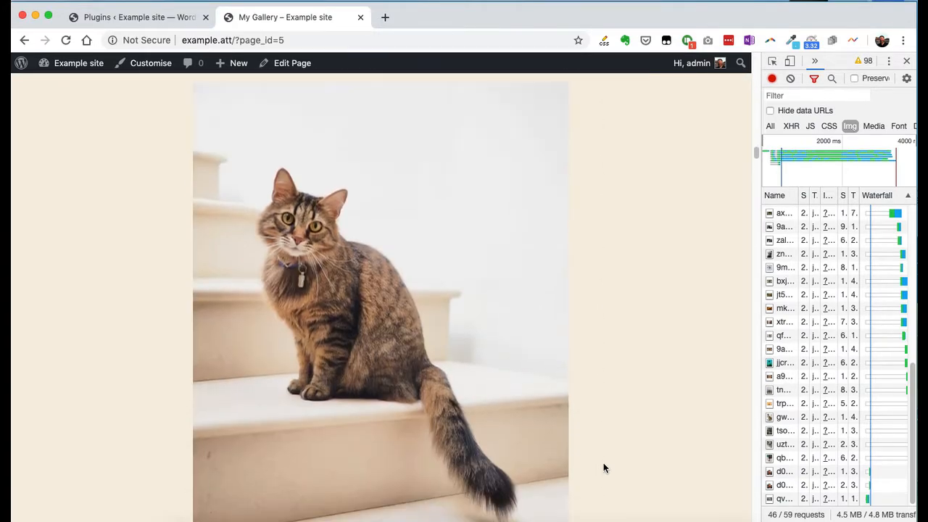
scroll(603, 468, down, 20)
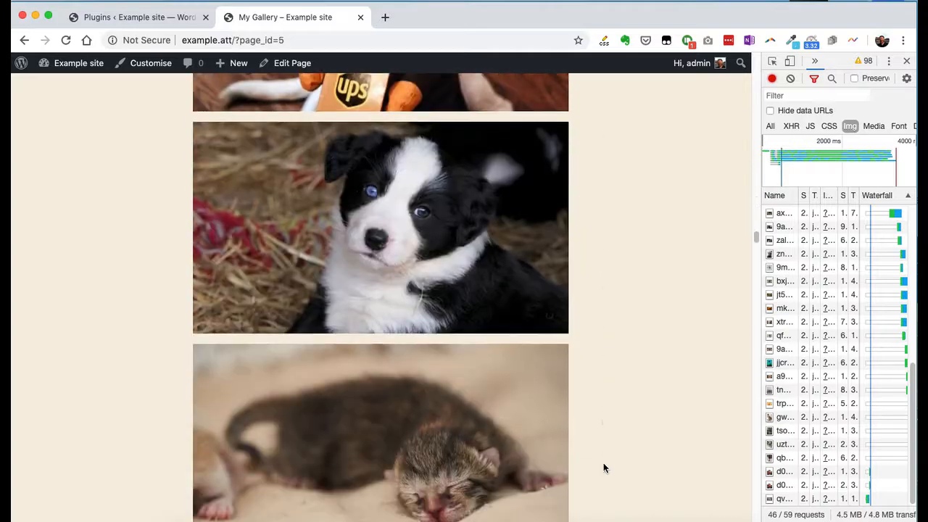
scroll(603, 468, down, 20)
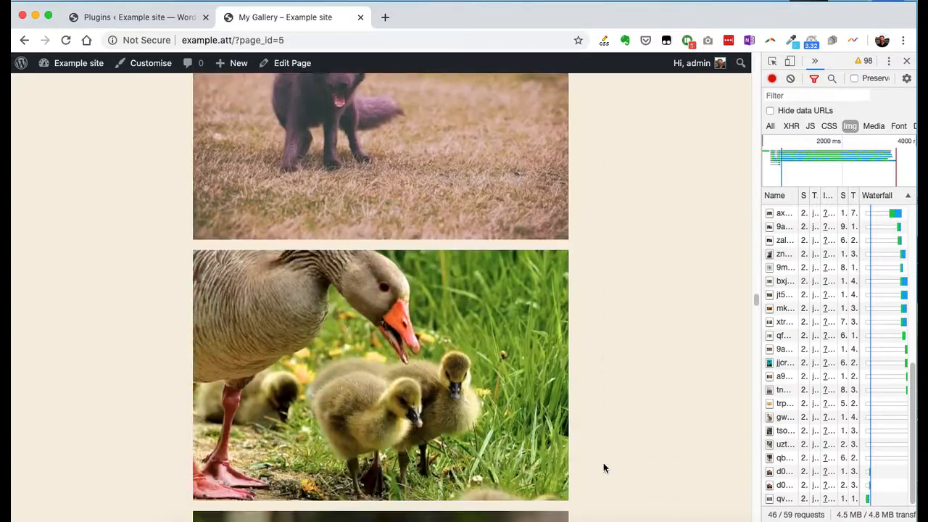
scroll(603, 467, down, 20)
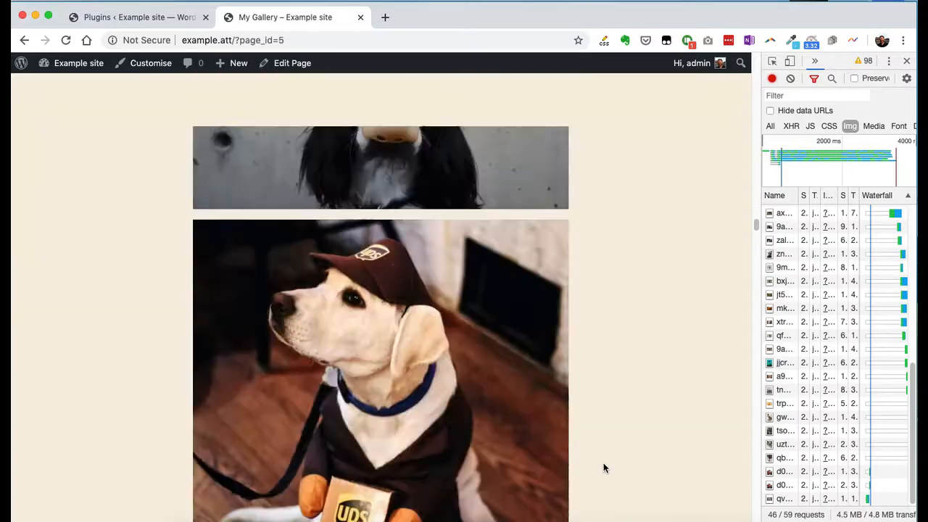
scroll(603, 468, up, 20)
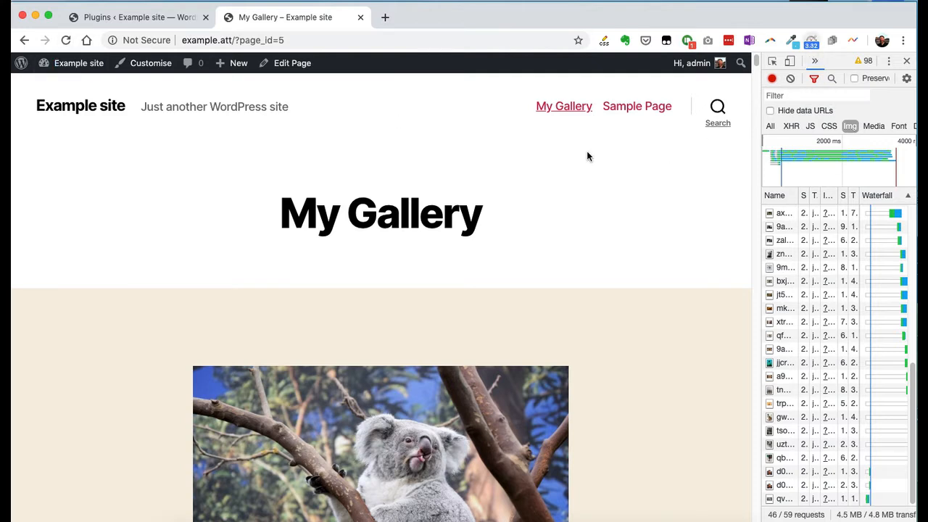
click(65, 41)
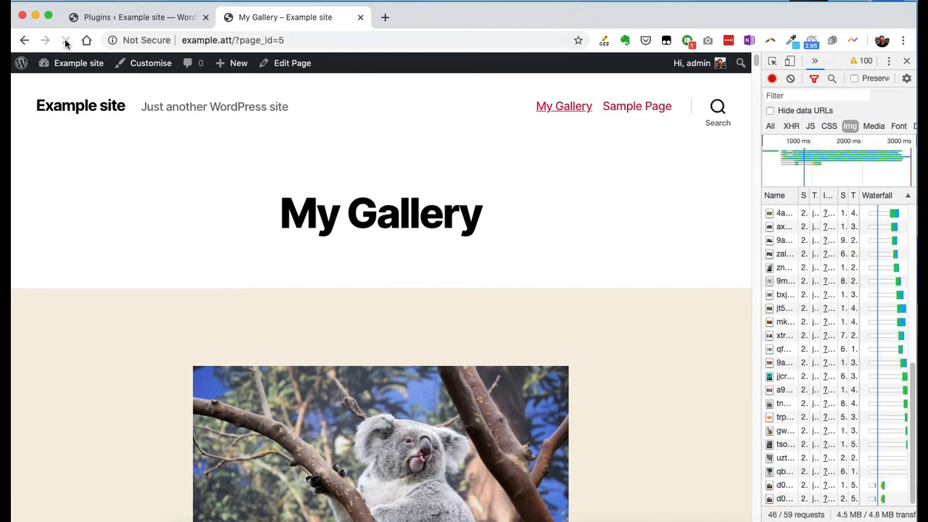
click(65, 42)
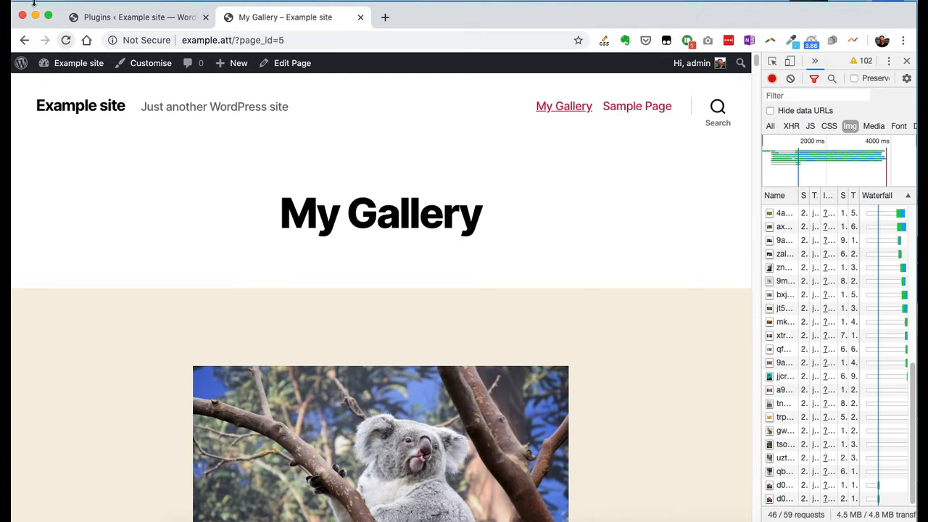
Step: Activate the EWWW Image Optimizer plugin on the WordPress site
click(126, 15)
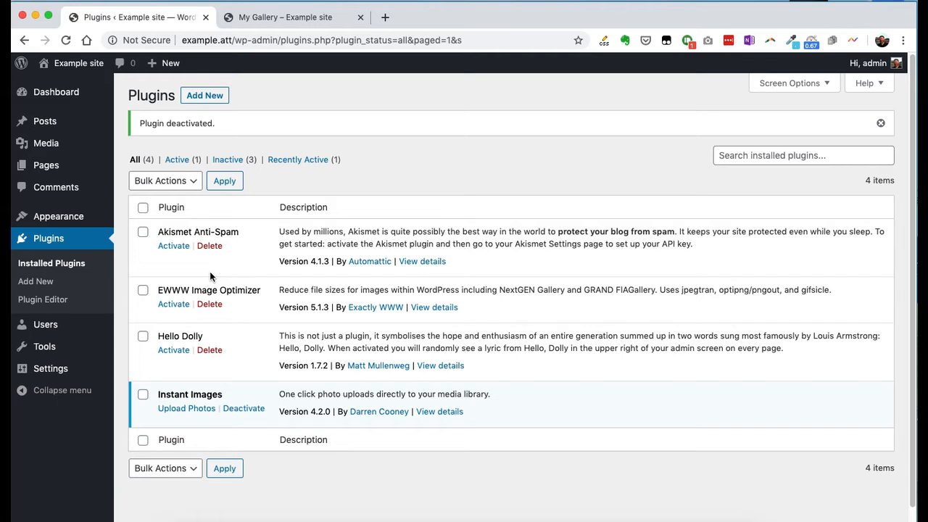
click(173, 304)
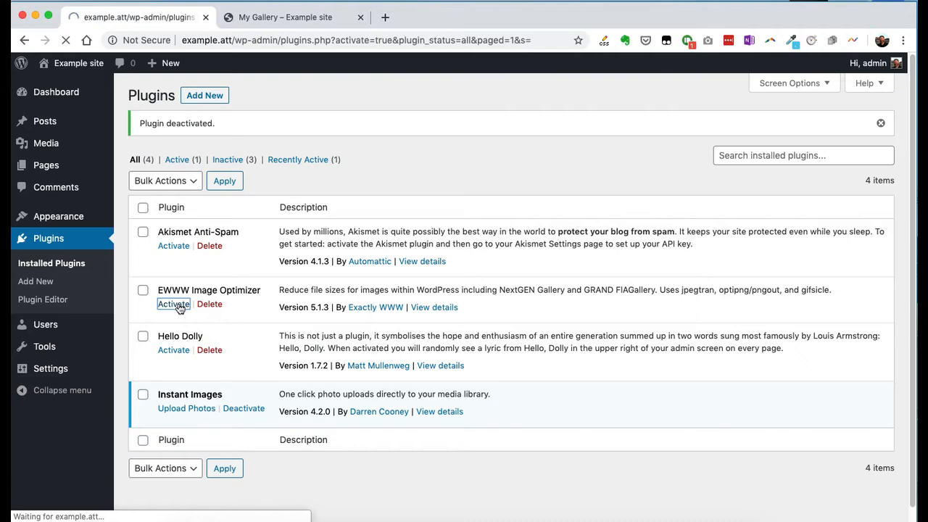
click(179, 307)
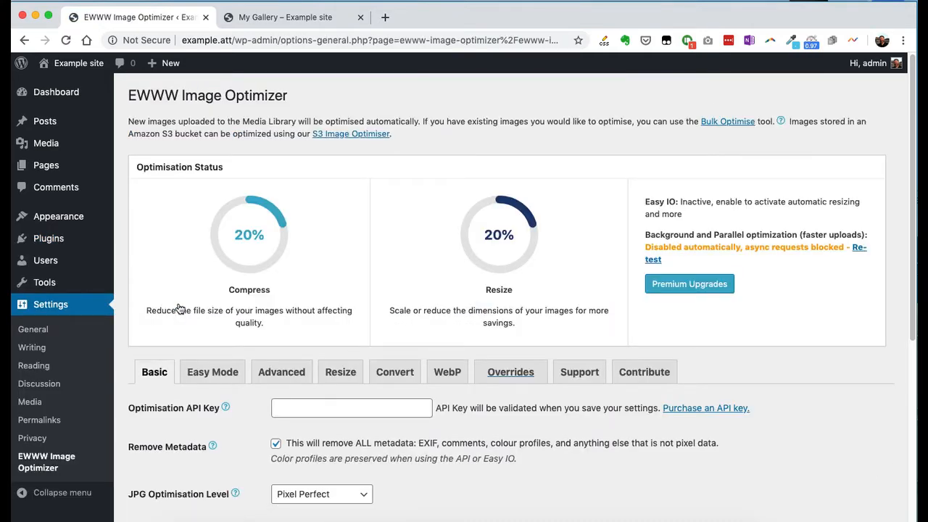
Step: Enable Lazy Load in the EWWW Image Optimizer settings and save the changes
click(207, 372)
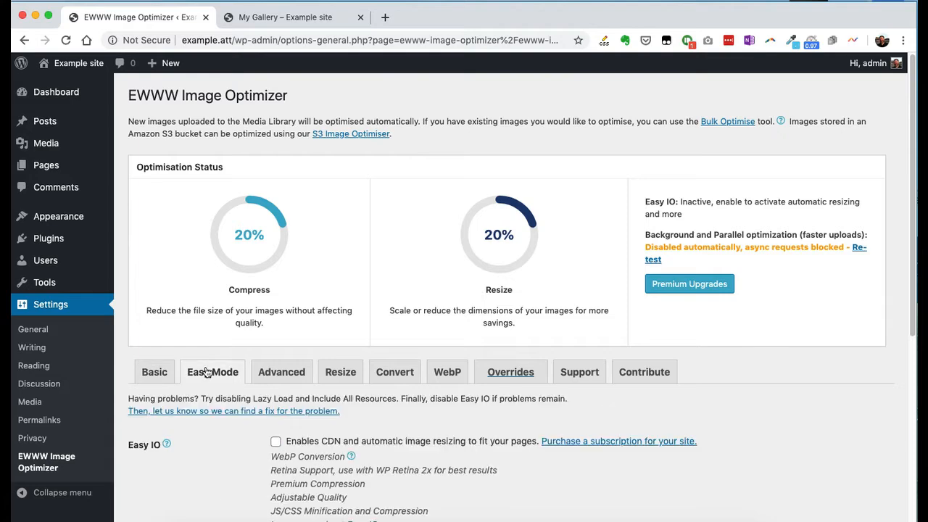
scroll(206, 371, down, 5)
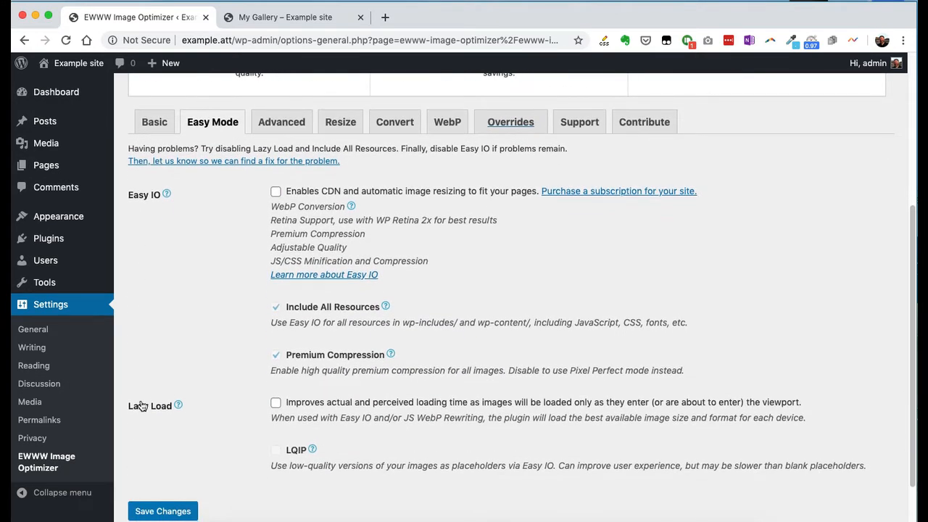
click(276, 403)
scroll(226, 440, down, 1)
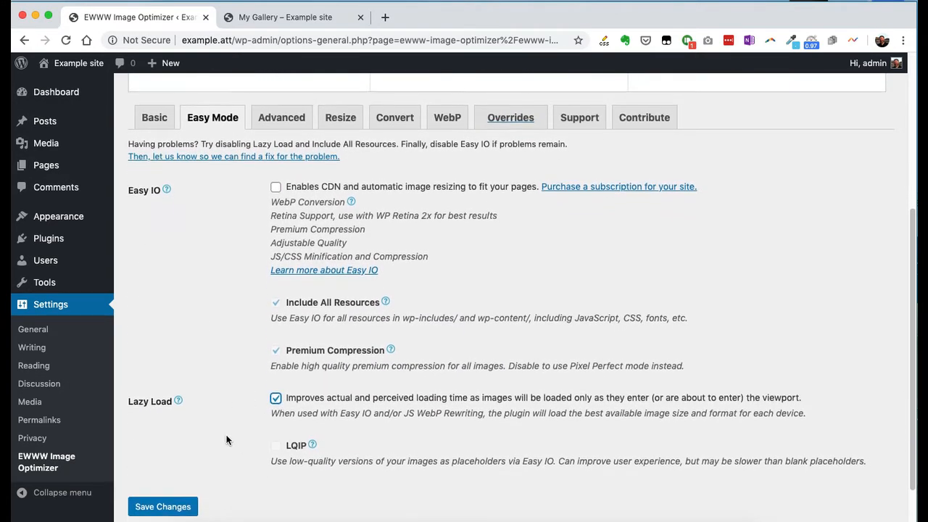
scroll(227, 440, down, 1)
click(176, 455)
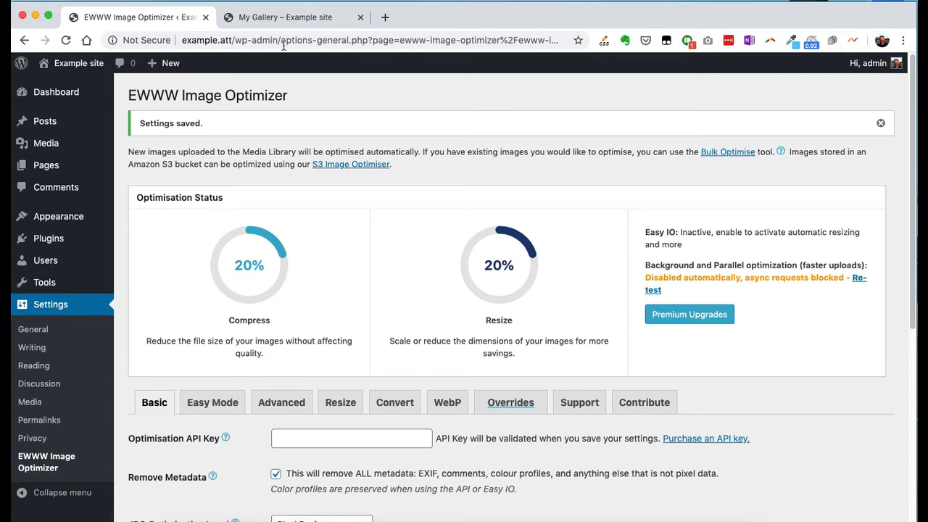
Step: Reload the My Gallery page repeatedly to check its load time, image request count and transferred size with lazy loading
click(296, 19)
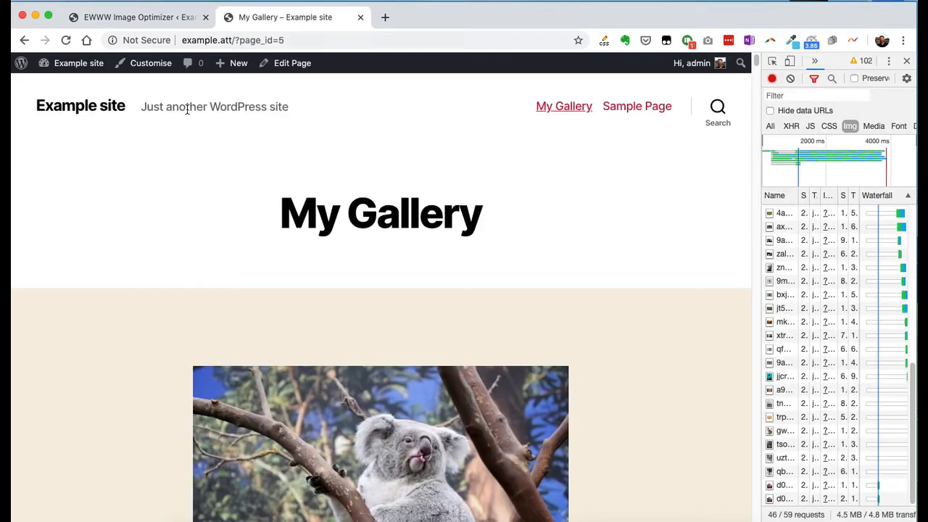
click(66, 43)
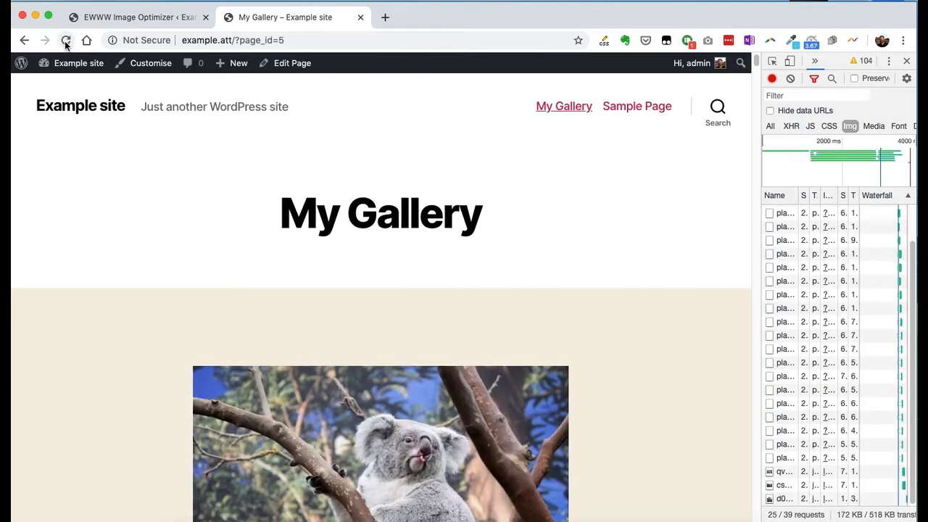
click(65, 42)
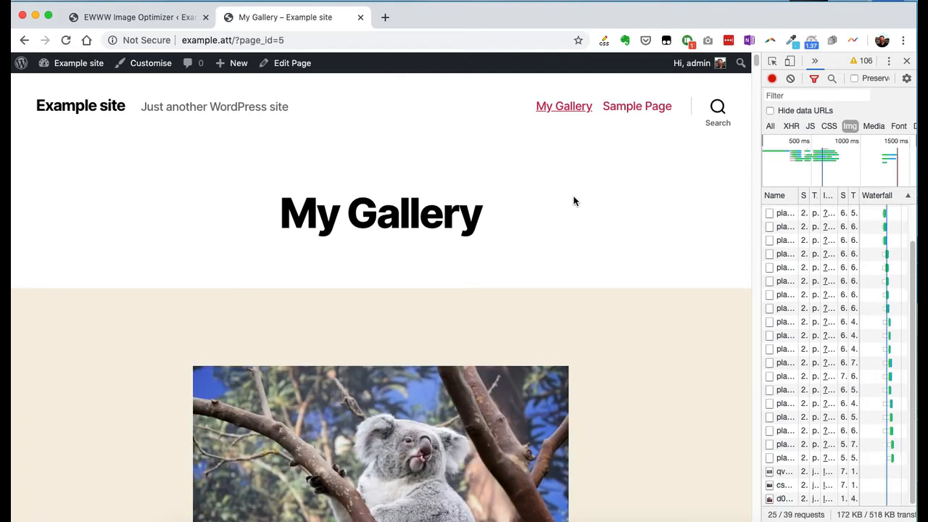
click(65, 42)
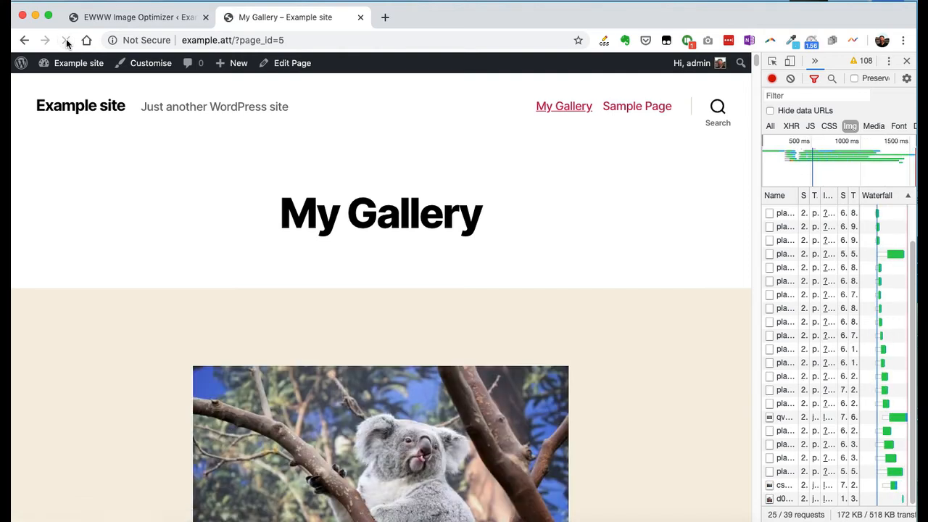
click(66, 42)
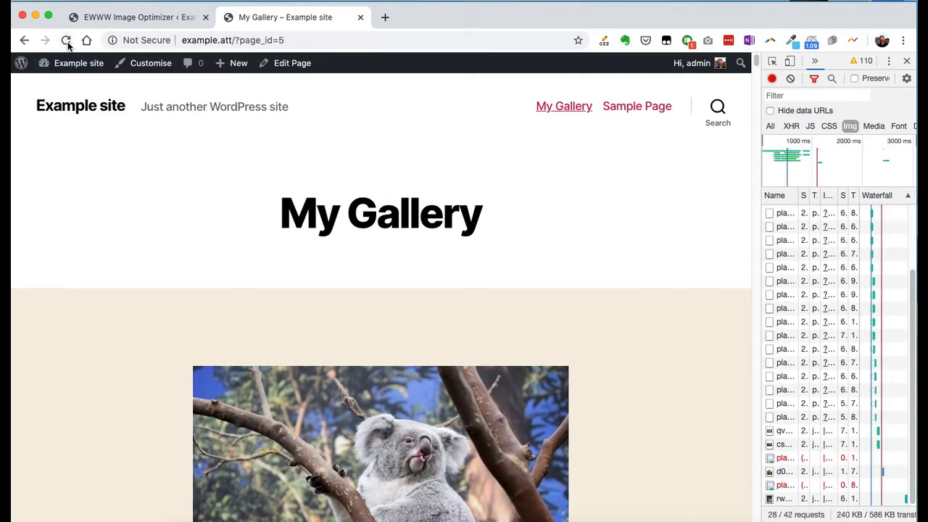
click(67, 40)
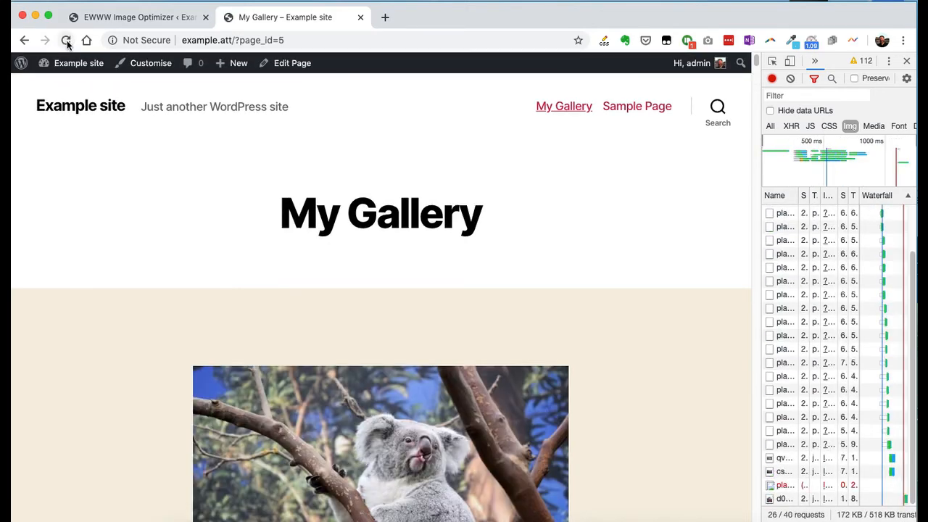
click(67, 40)
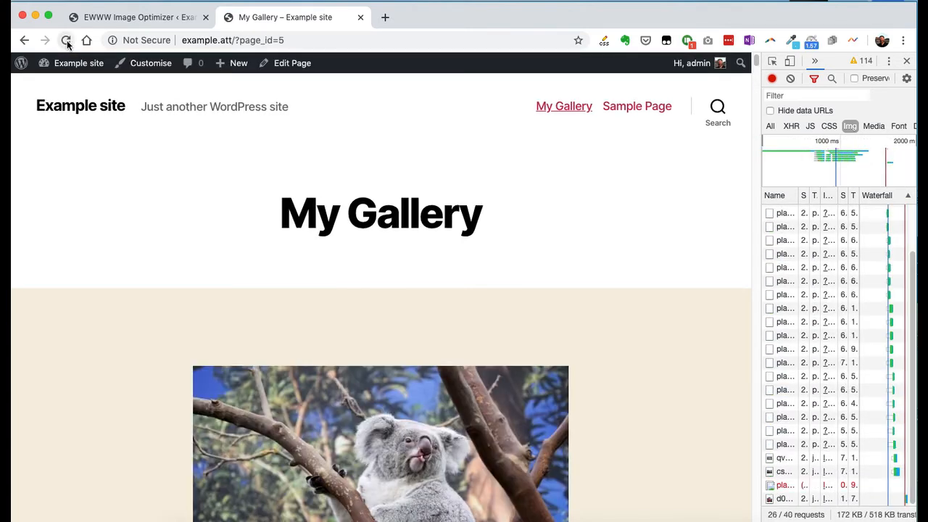
click(66, 40)
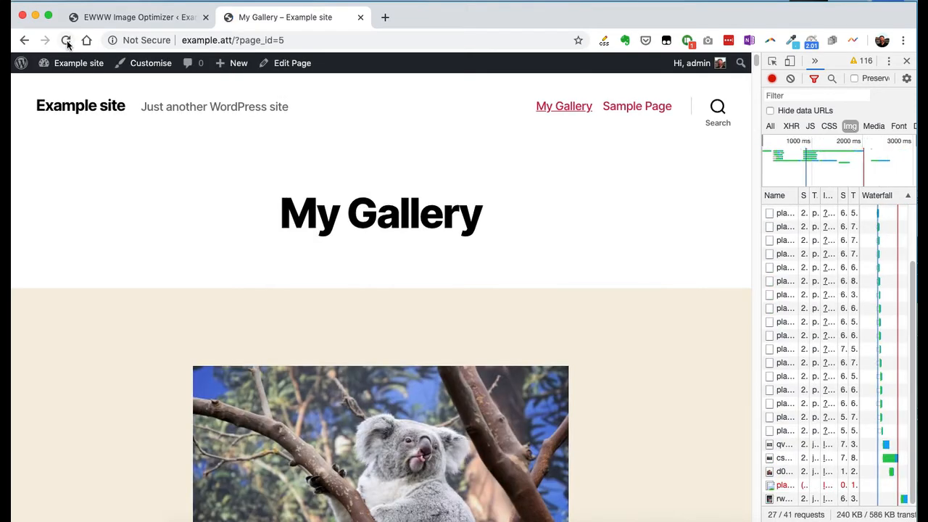
click(67, 40)
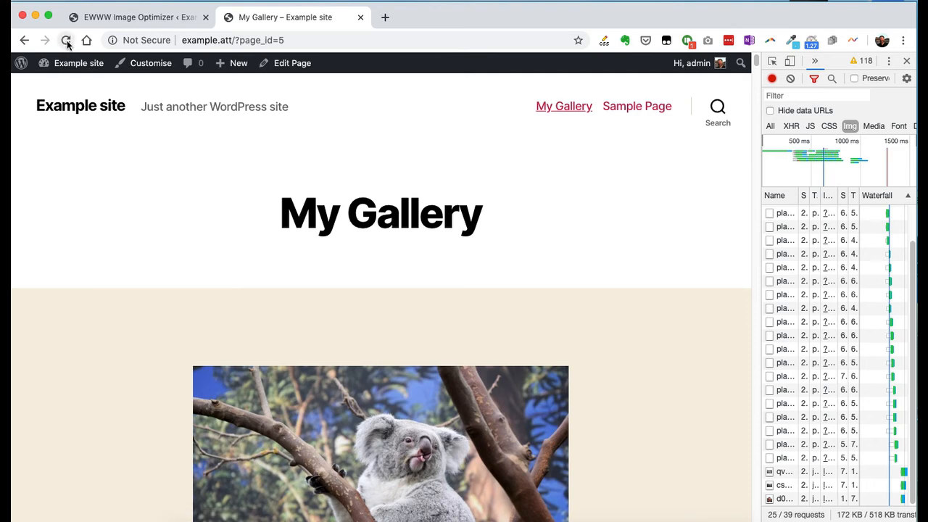
click(67, 40)
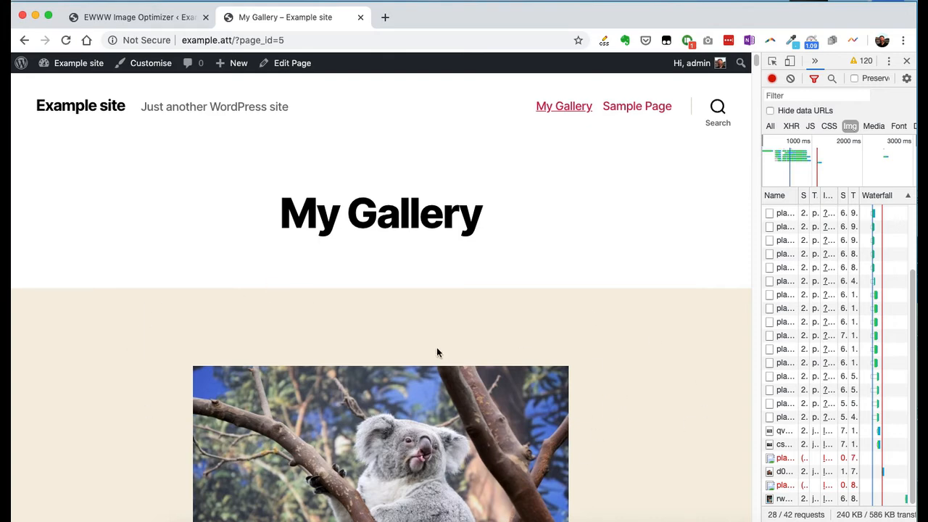
Step: Go through the whole My Gallery page and back to its heading, examining how image requests are made as images enter view
scroll(652, 417, down, 20)
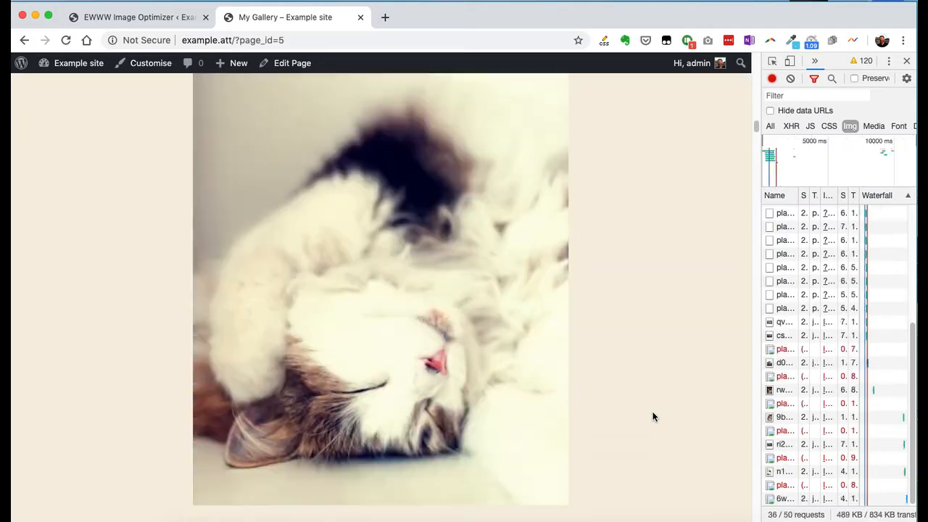
scroll(653, 417, down, 20)
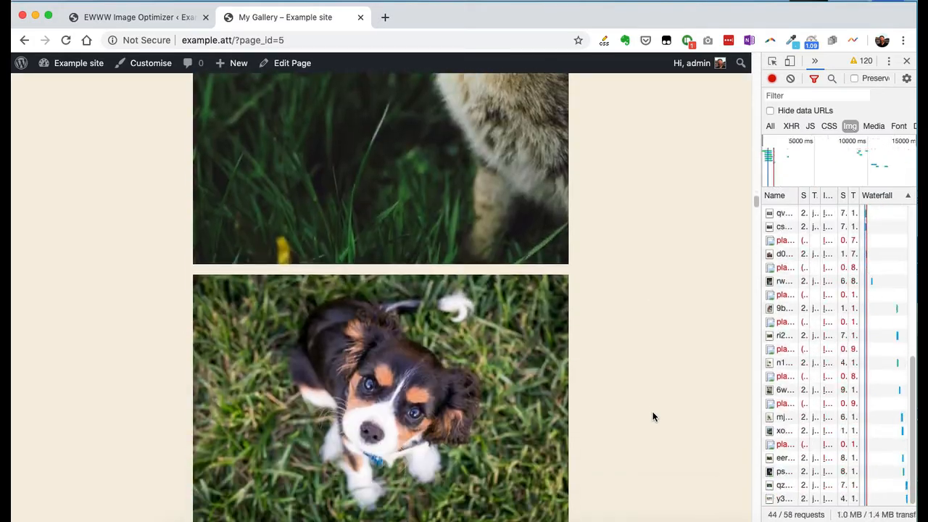
scroll(653, 417, down, 20)
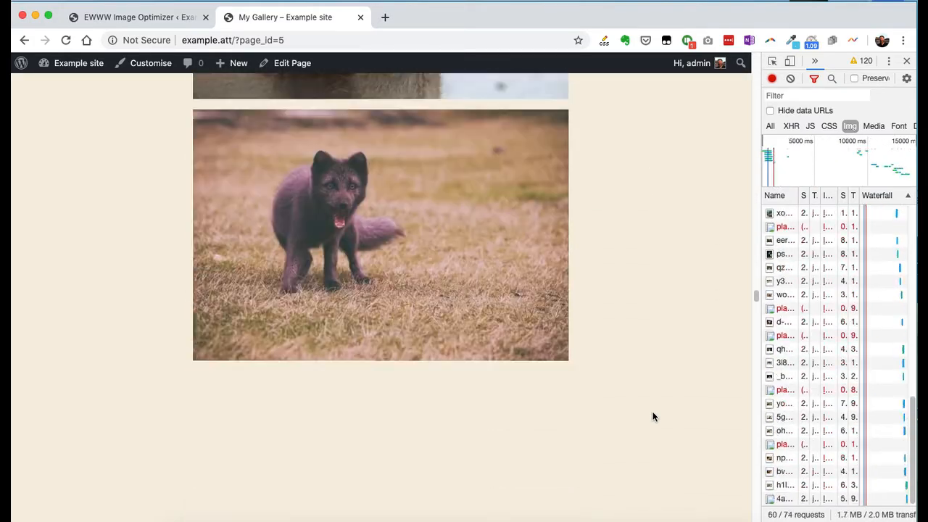
scroll(652, 417, down, 10)
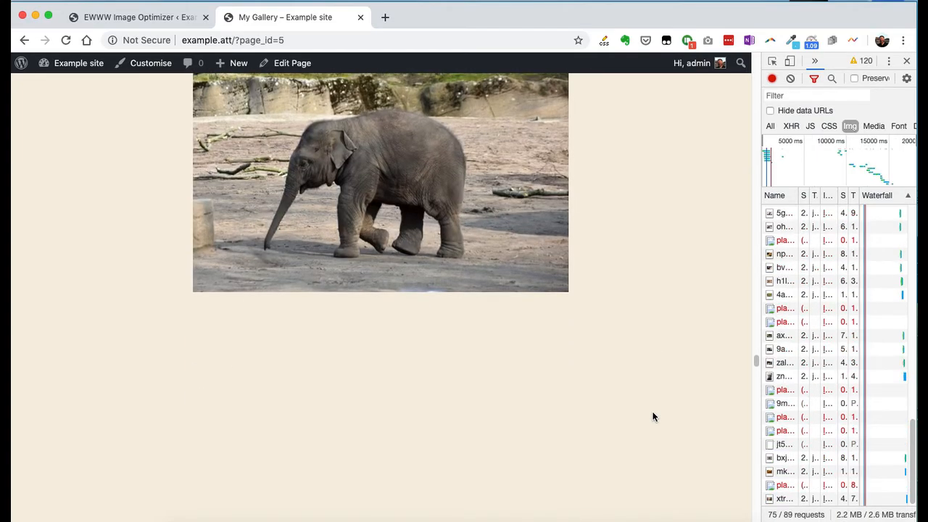
scroll(652, 417, down, 20)
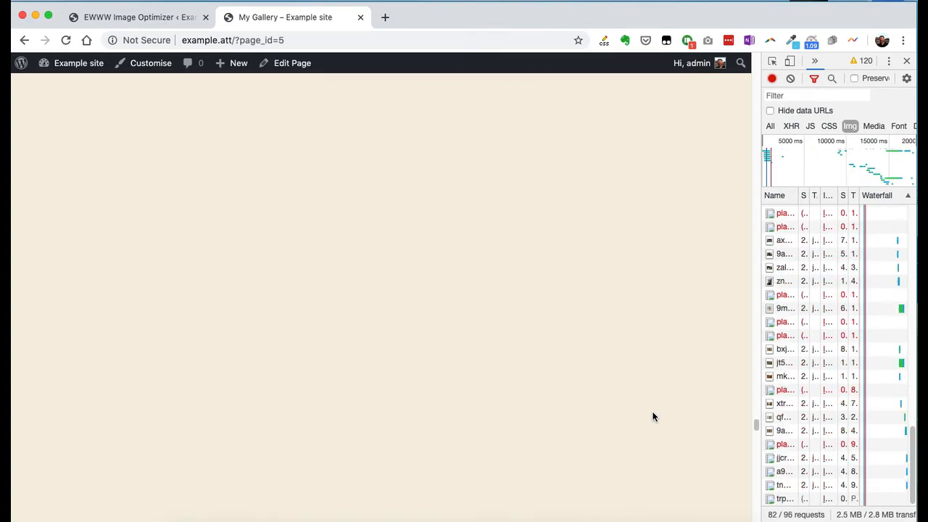
scroll(652, 416, down, 20)
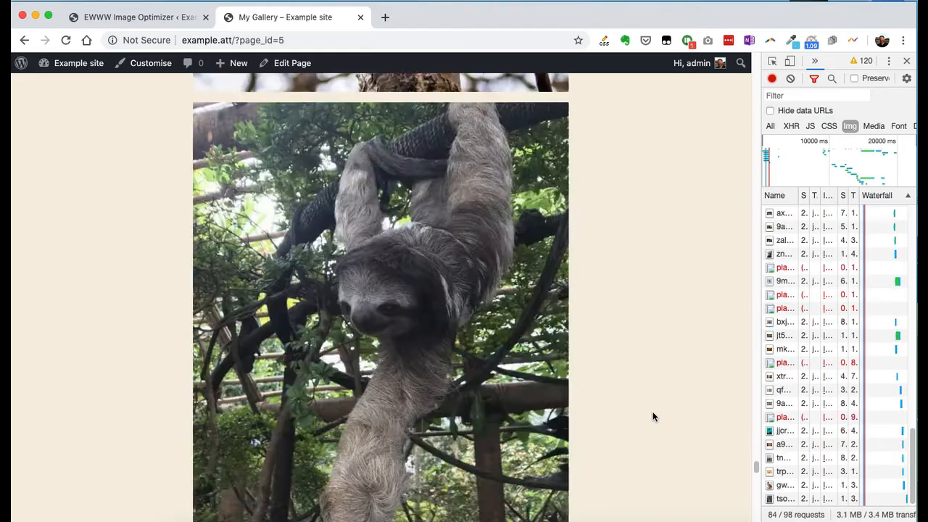
scroll(652, 416, down, 15)
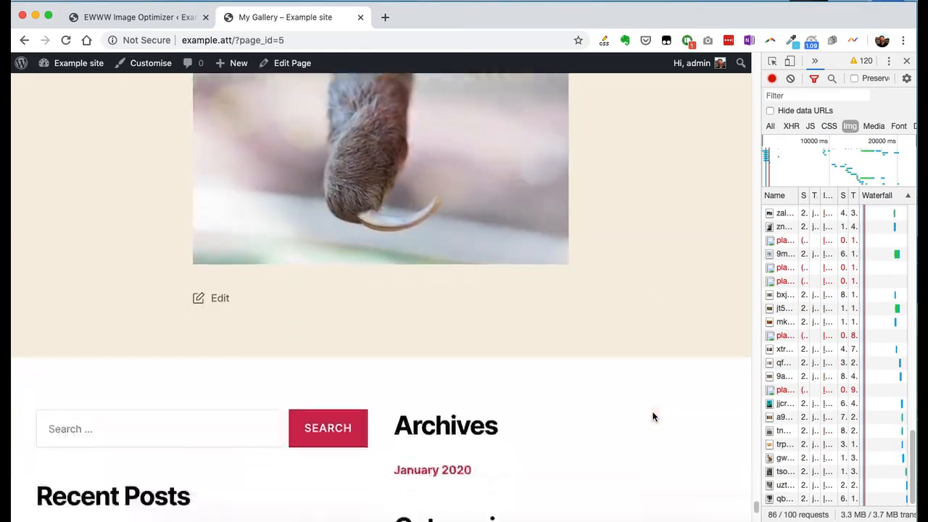
scroll(652, 417, up, 20)
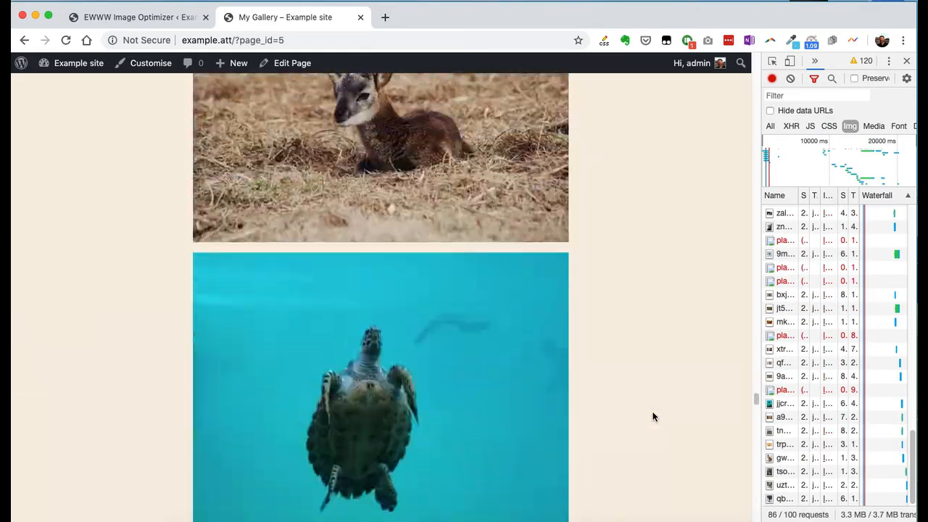
scroll(653, 417, up, 20)
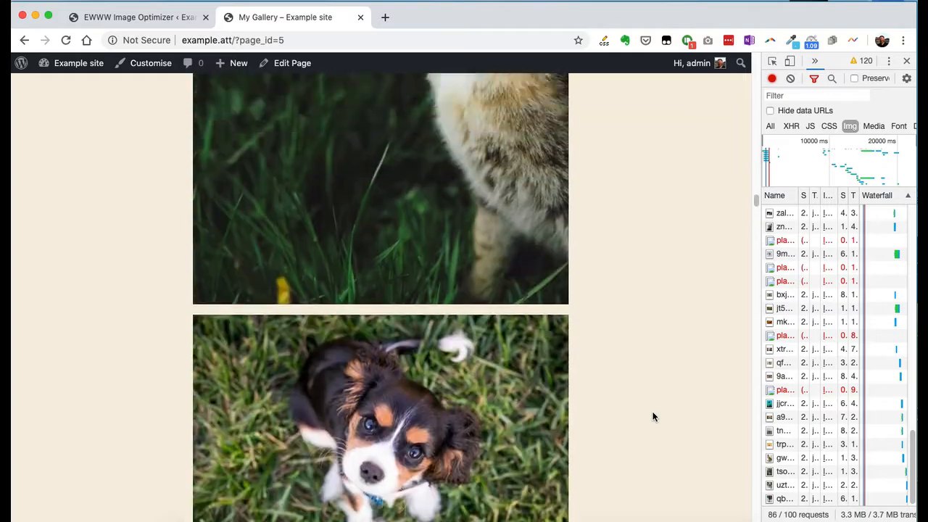
scroll(652, 417, up, 15)
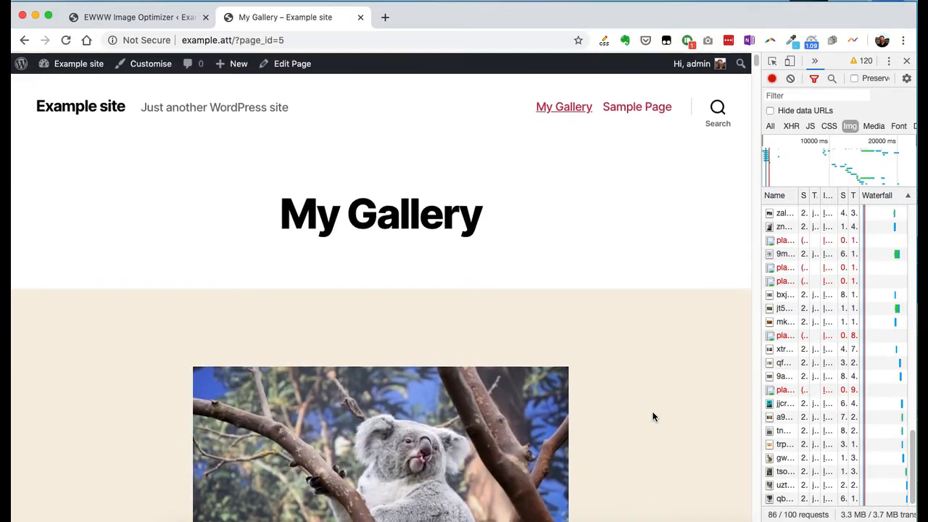